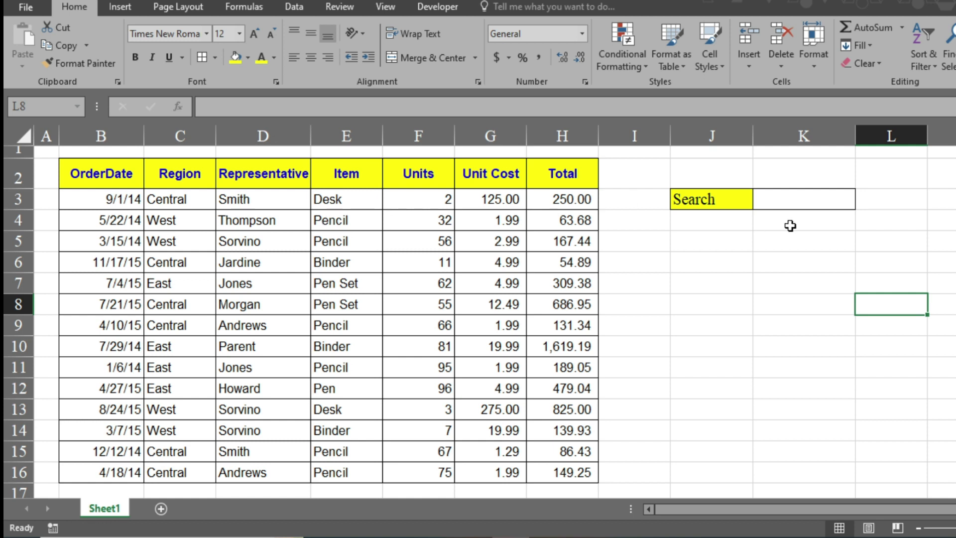
Step: Search K3 for a representative's surname to highlight that person's rows
left_click(769, 203)
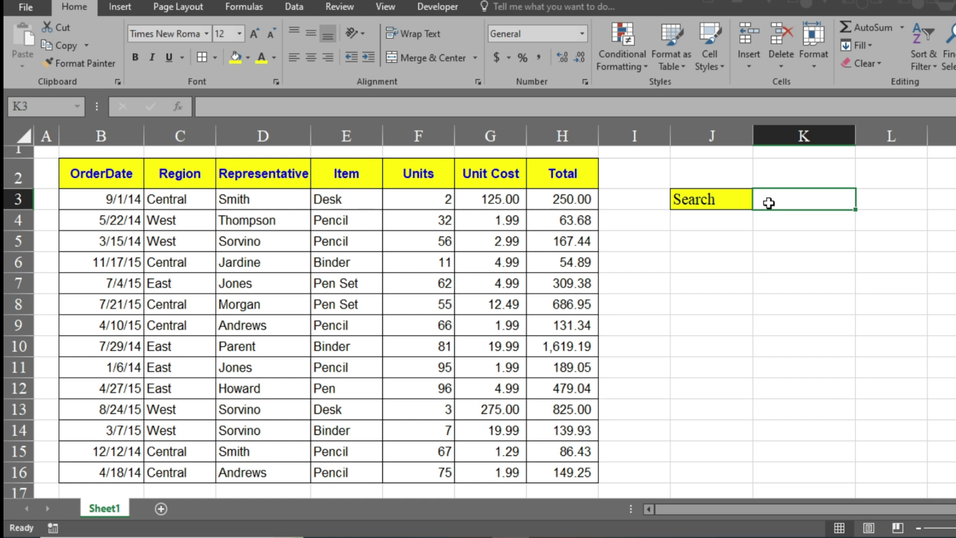
type("Smith")
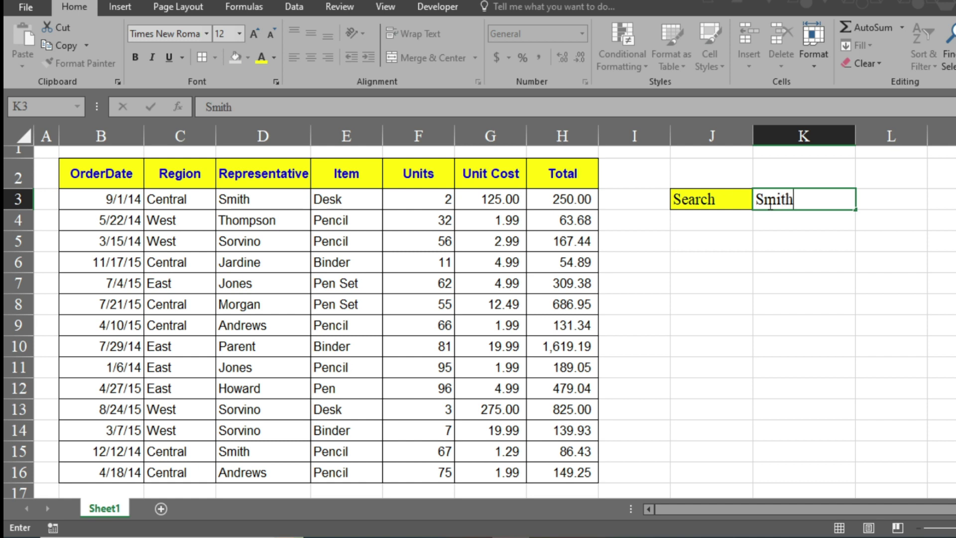
key("Return")
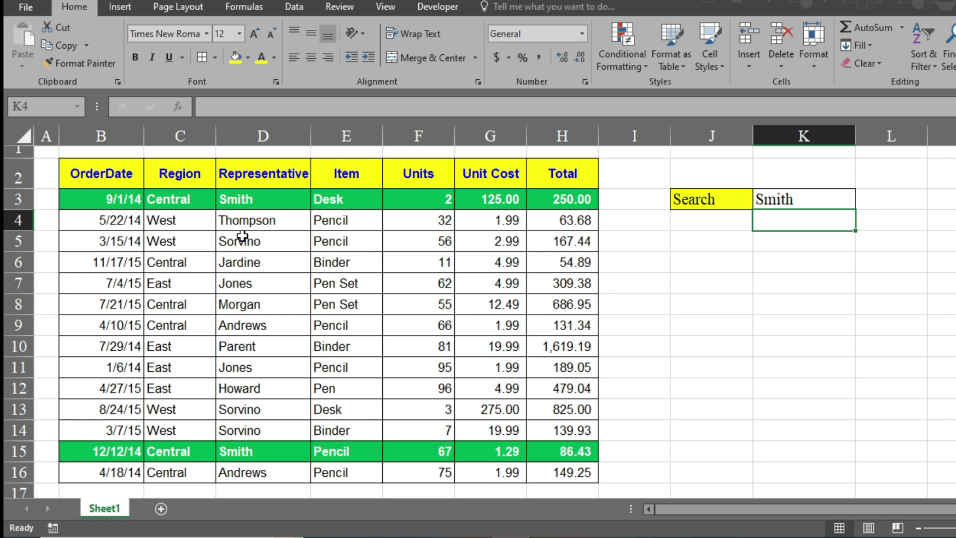
Step: Search K3 for 'West' so the four West rows (4, 5, 13, 14) highlight green
left_click(792, 198)
type("West")
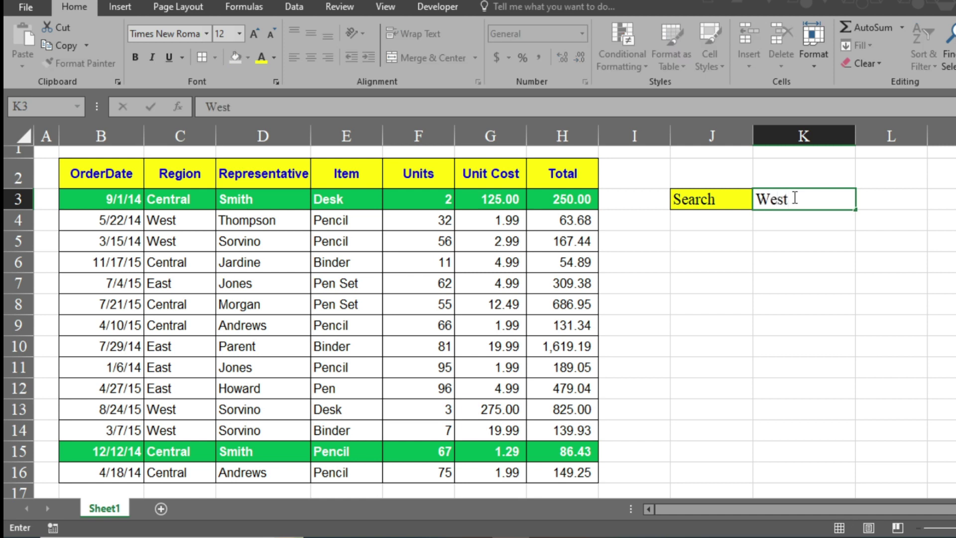
key("Return")
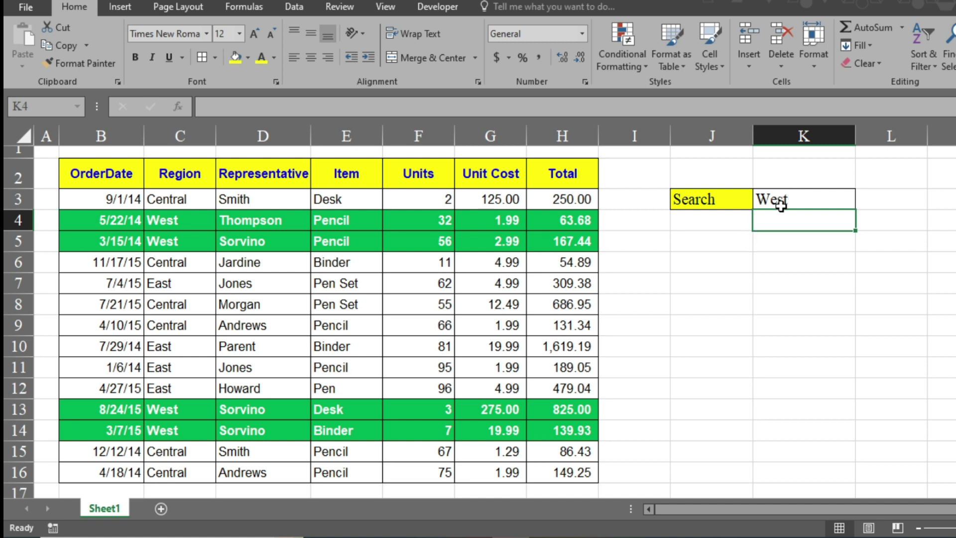
Step: Clear the search cell K3 and type a new 'Search' label in J5
left_click(780, 204)
key("Delete")
left_click(711, 198)
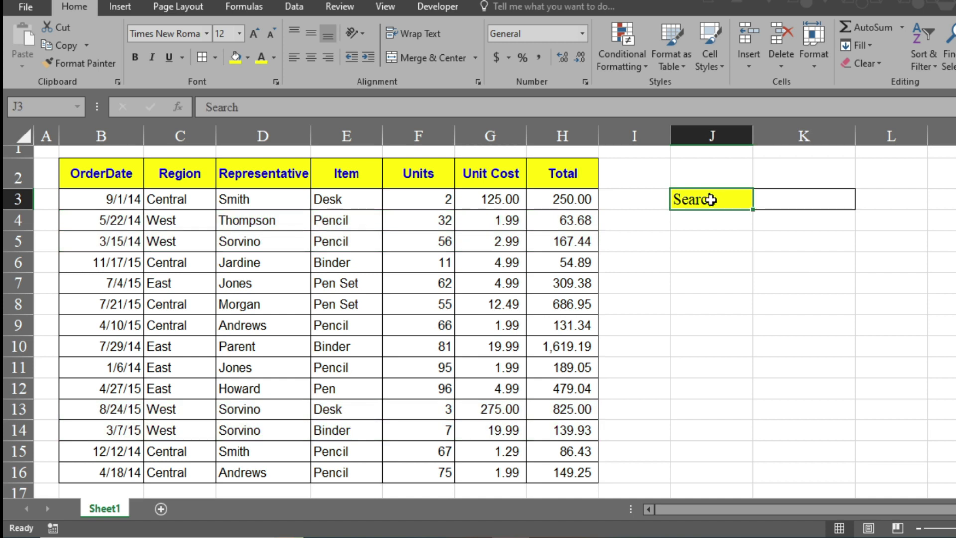
left_click(702, 239)
type("Search")
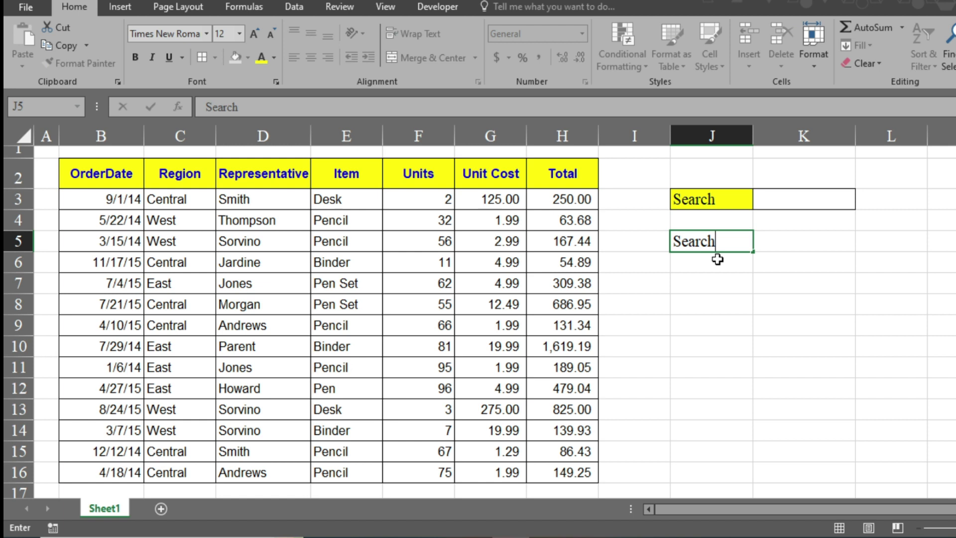
key("Return")
Step: Fill J5 yellow and put All Borders around J5:K5, leaving K5 selected
left_click(707, 242)
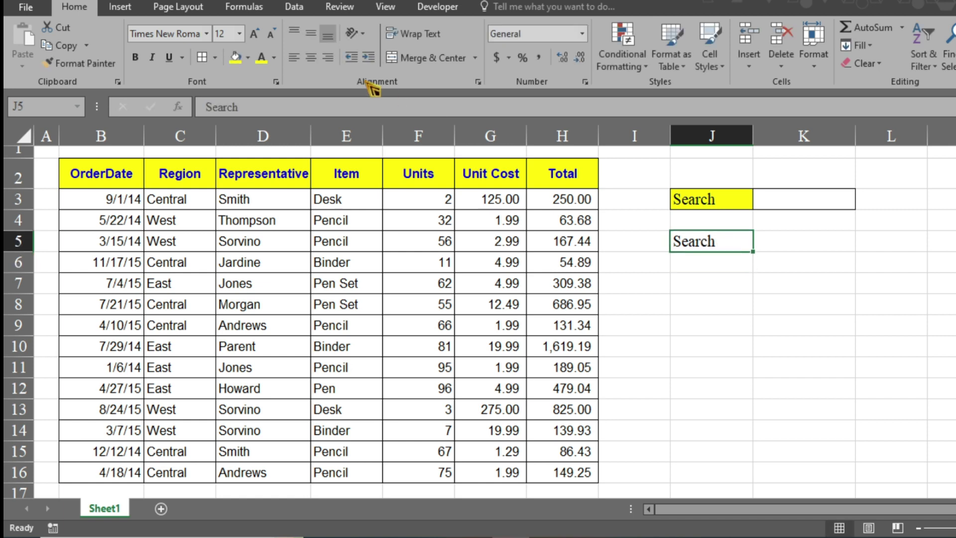
left_click(247, 57)
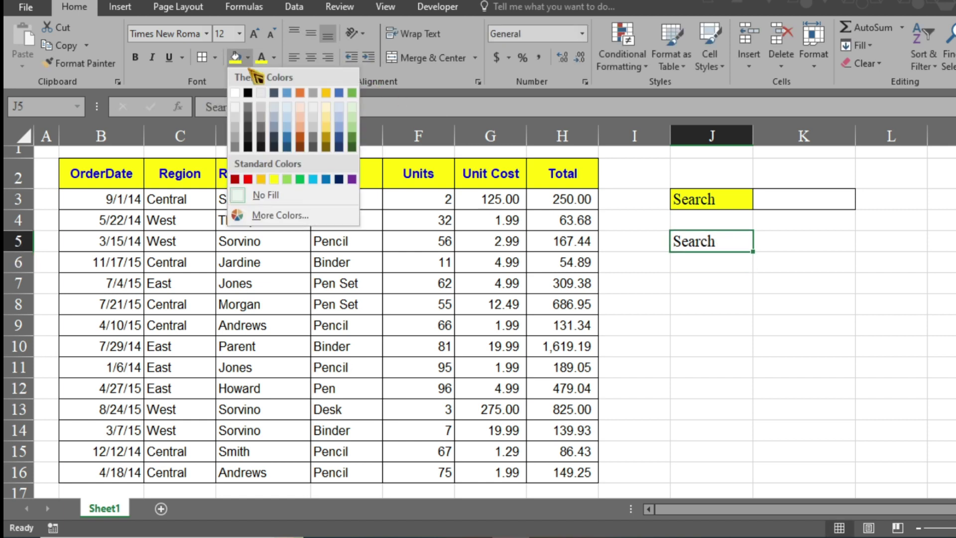
left_click(273, 179)
left_click_drag(685, 241, 796, 244)
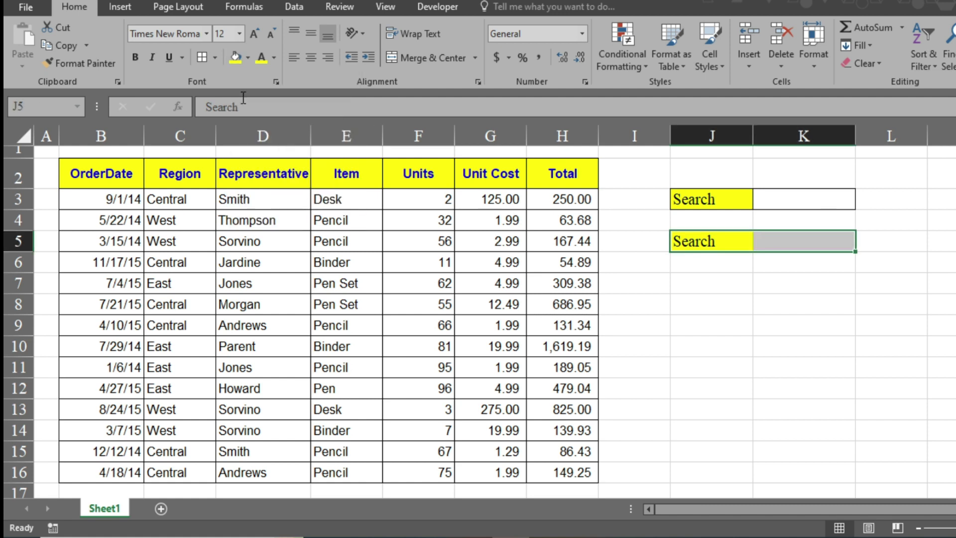
left_click(202, 57)
left_click(712, 303)
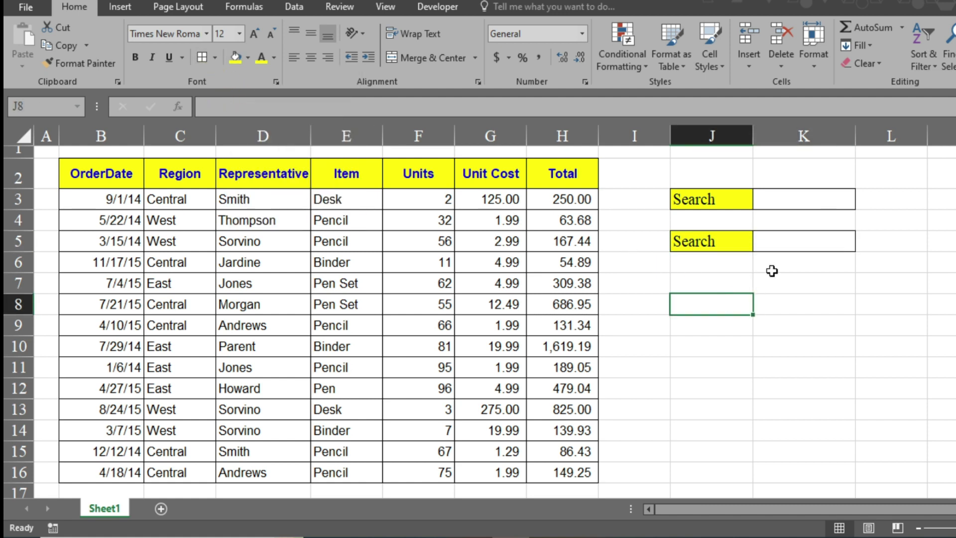
left_click(779, 245)
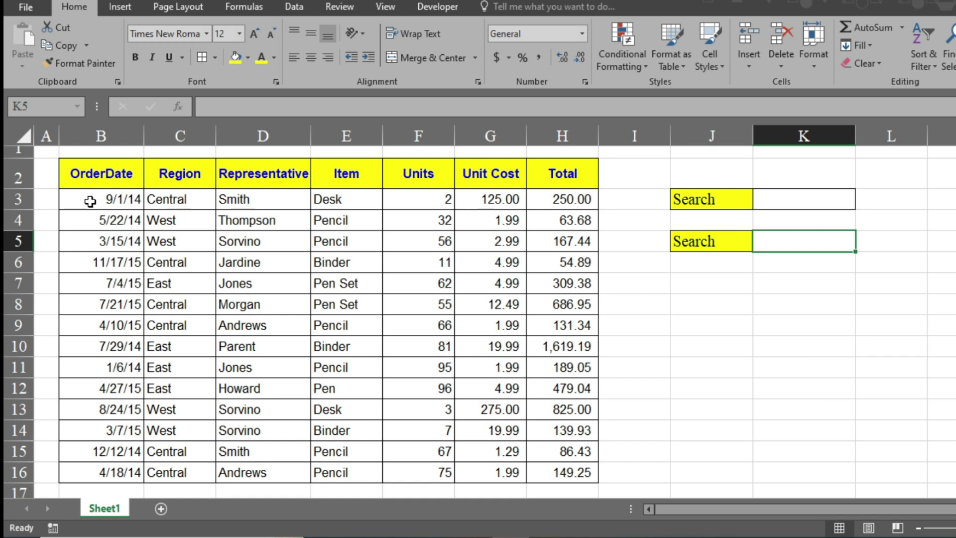
Step: Select the order data B3:H16 and start a New Rule under Conditional Formatting
left_click_drag(90, 202, 562, 473)
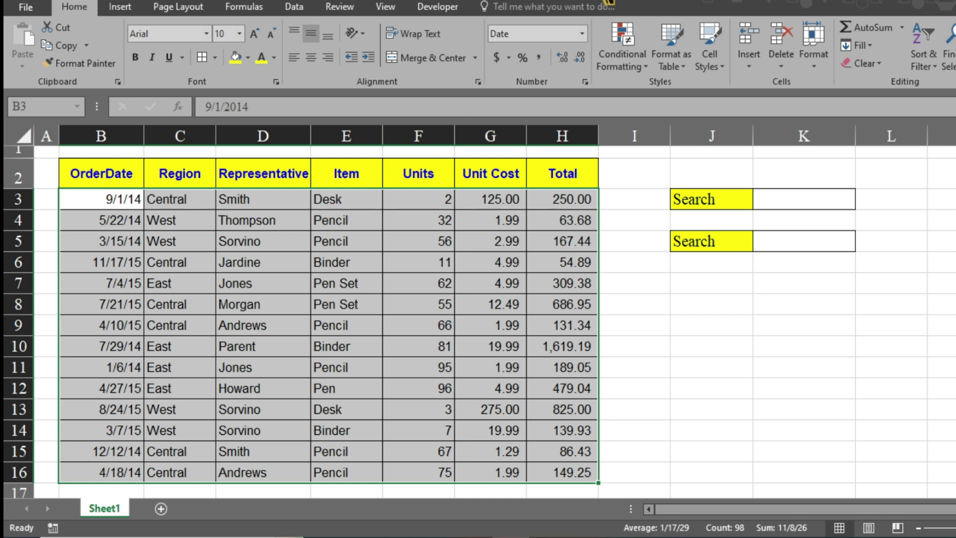
left_click(645, 70)
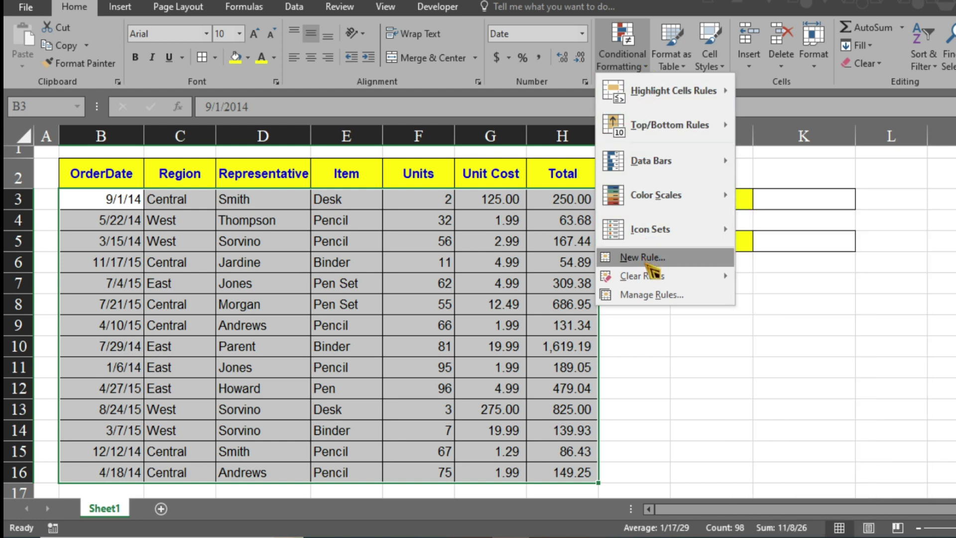
left_click(644, 258)
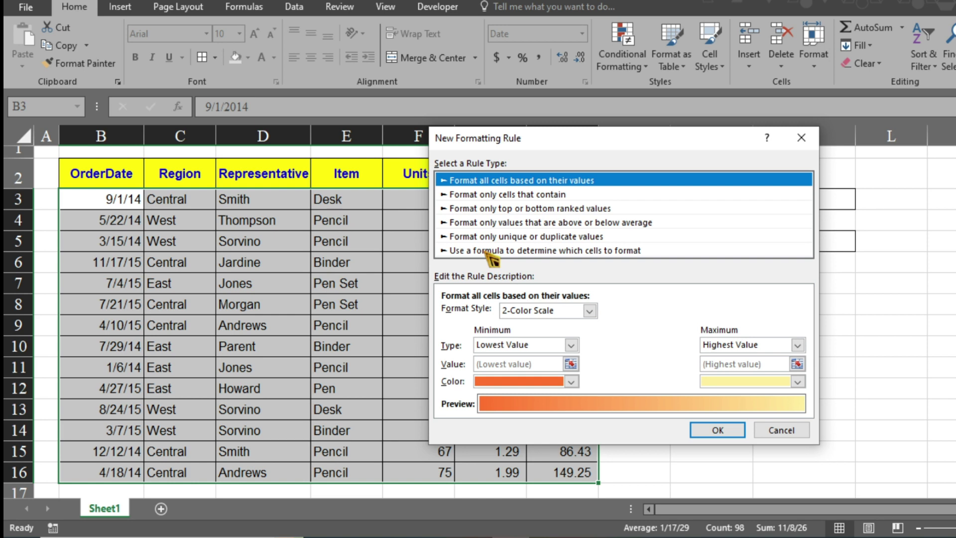
Step: Choose a formula-based rule and enter =SEARCH($K$5, referencing the new search cell K5
left_click(488, 251)
left_click(469, 314)
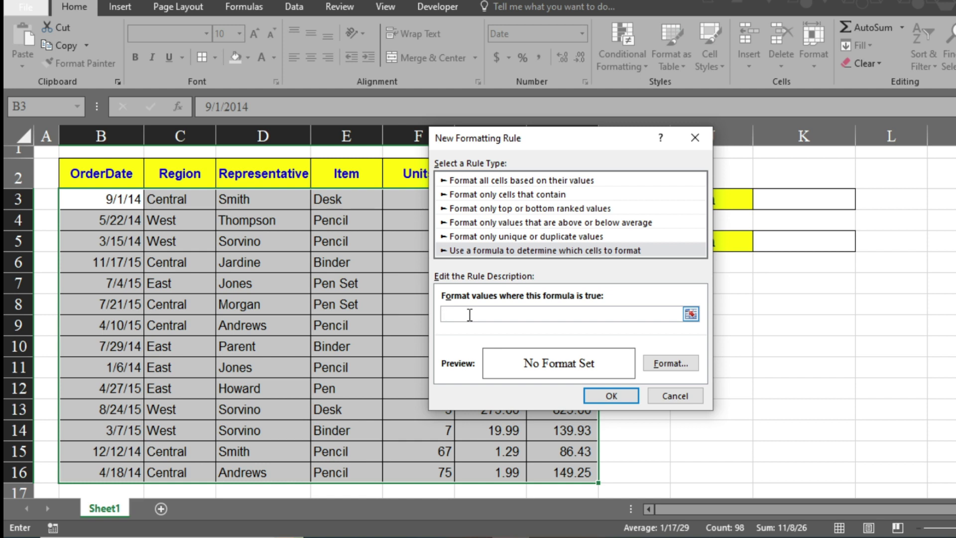
type("=SEARCH(")
left_click_drag(498, 138, 419, 185)
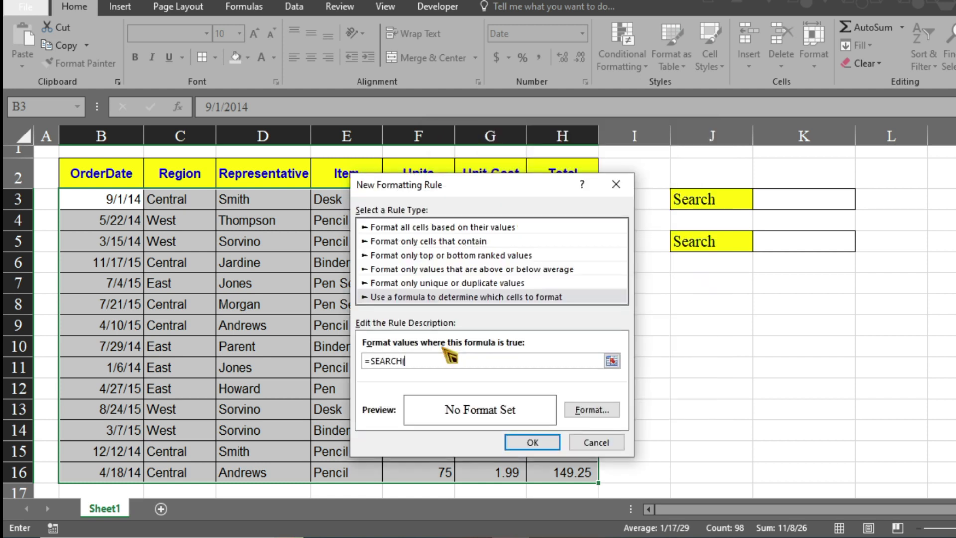
left_click(791, 241)
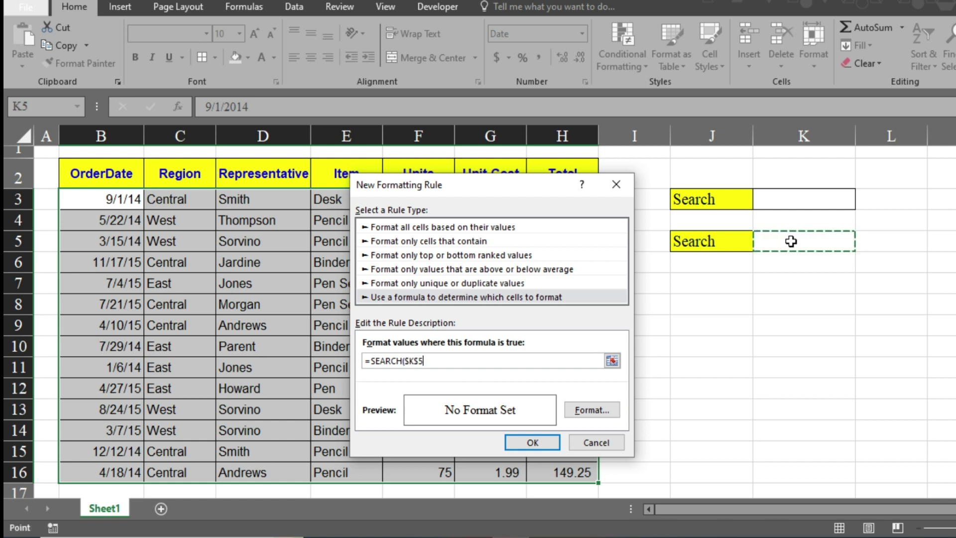
left_click_drag(537, 196, 656, 205)
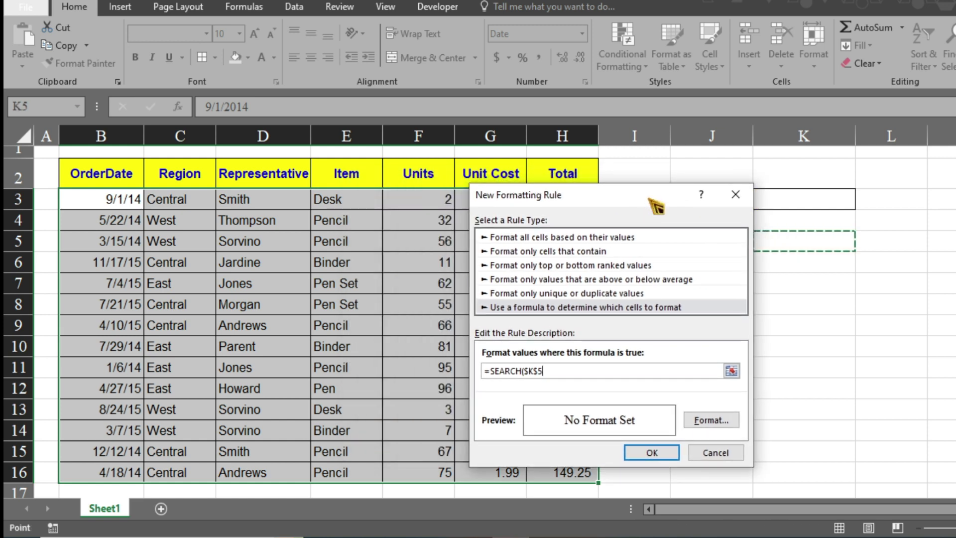
type(",")
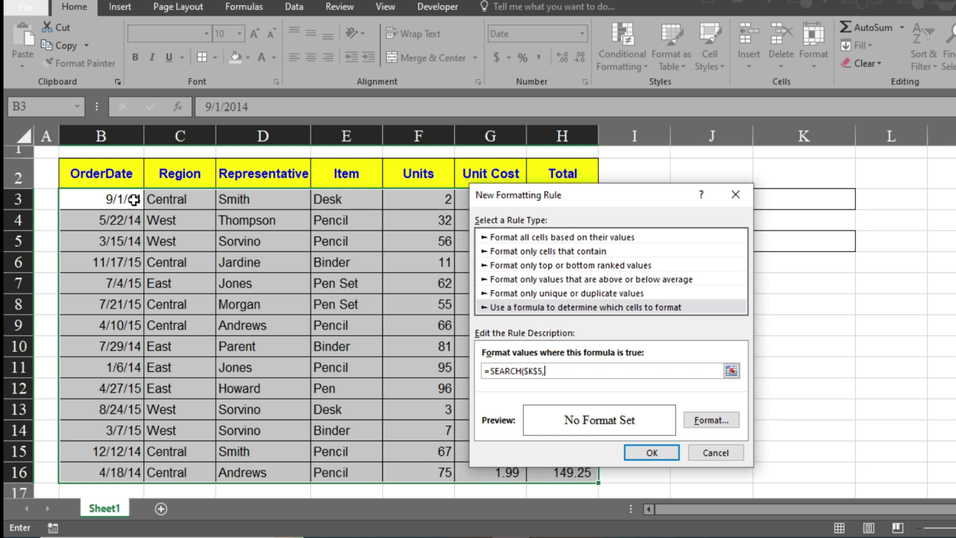
left_click_drag(565, 202, 648, 203)
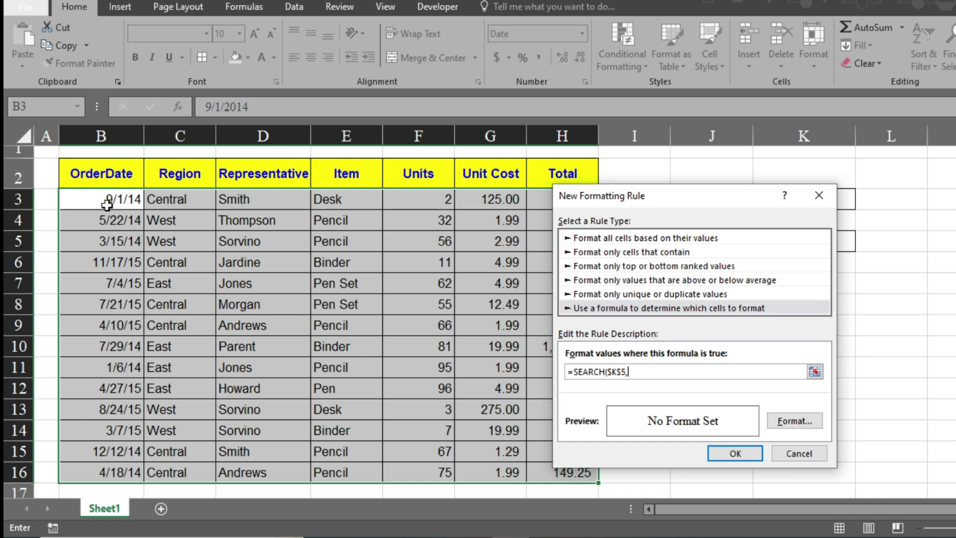
Step: Finish the formula as =SEARCH($K$5,$C3&$D3&$E3), joining Region, Representative and Item
left_click(190, 200)
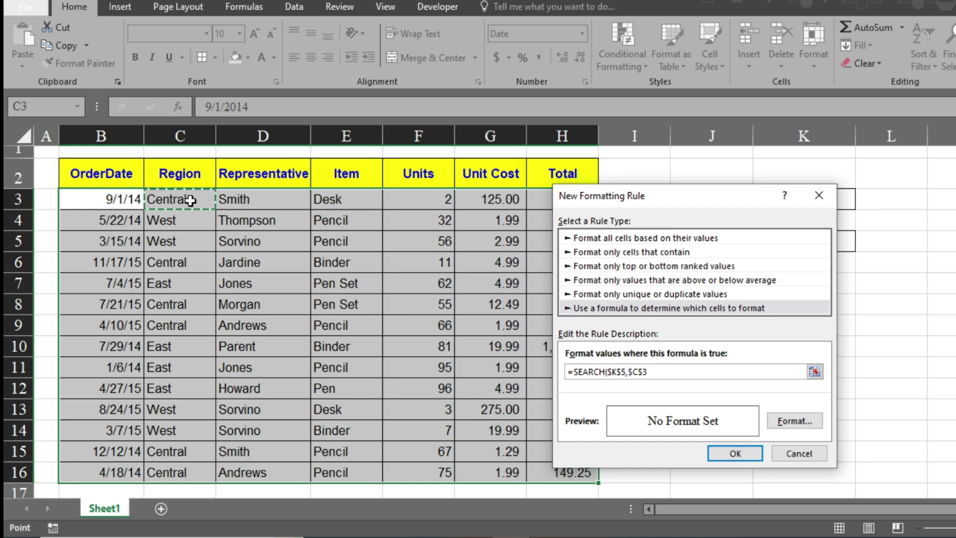
key("F4")
key("F4")
type("&")
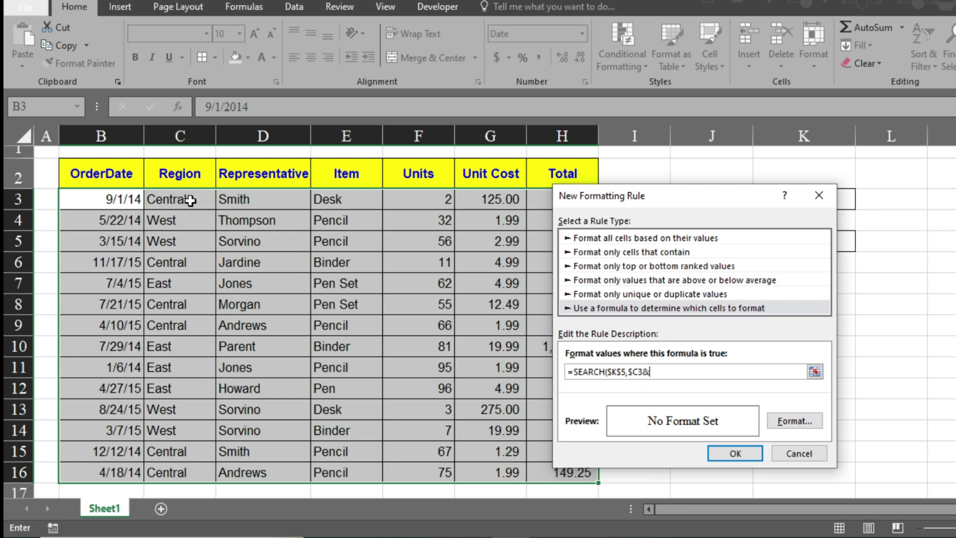
left_click(252, 199)
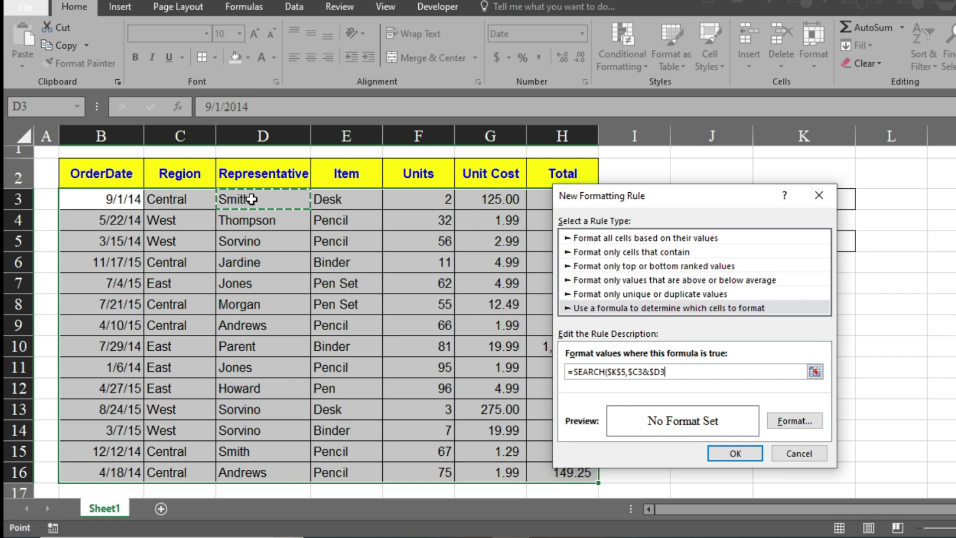
type("&")
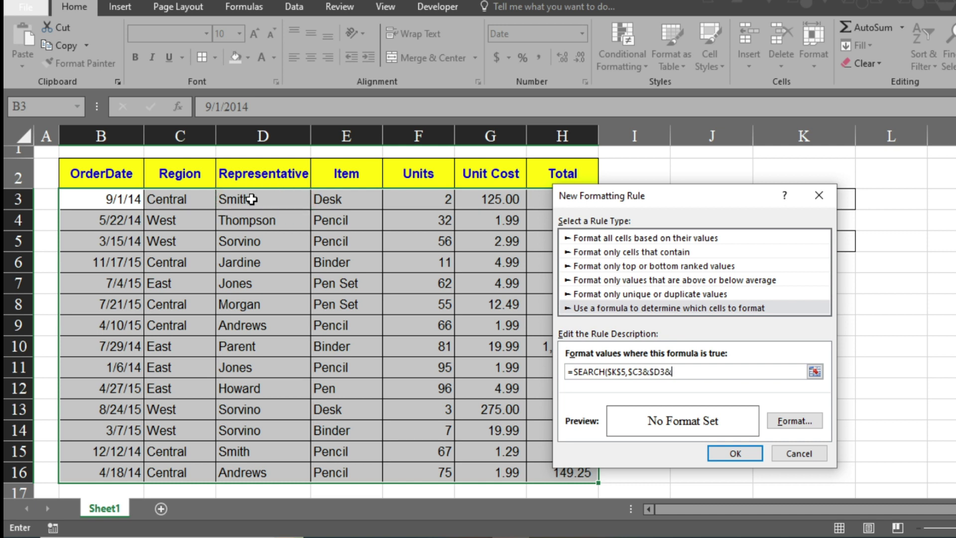
left_click(343, 198)
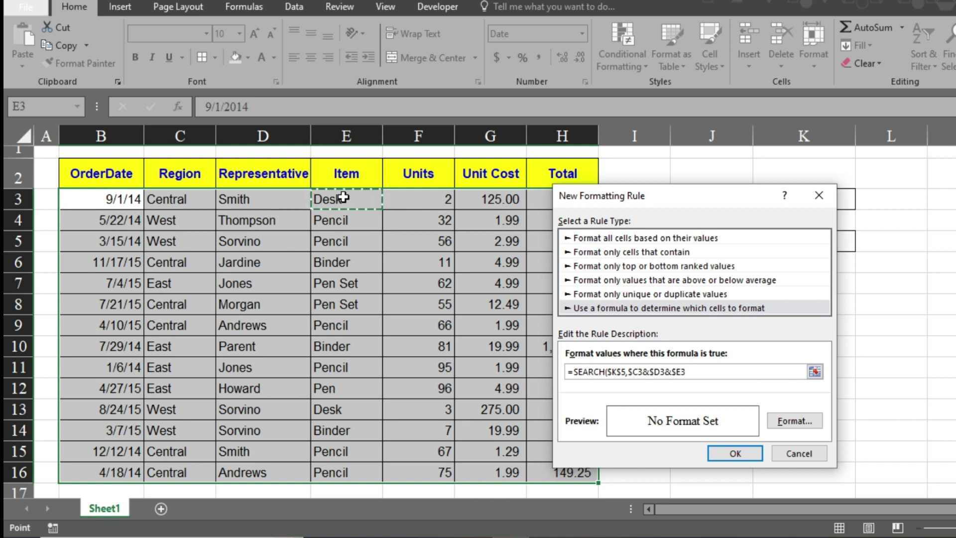
type(")")
left_click_drag(598, 195, 650, 168)
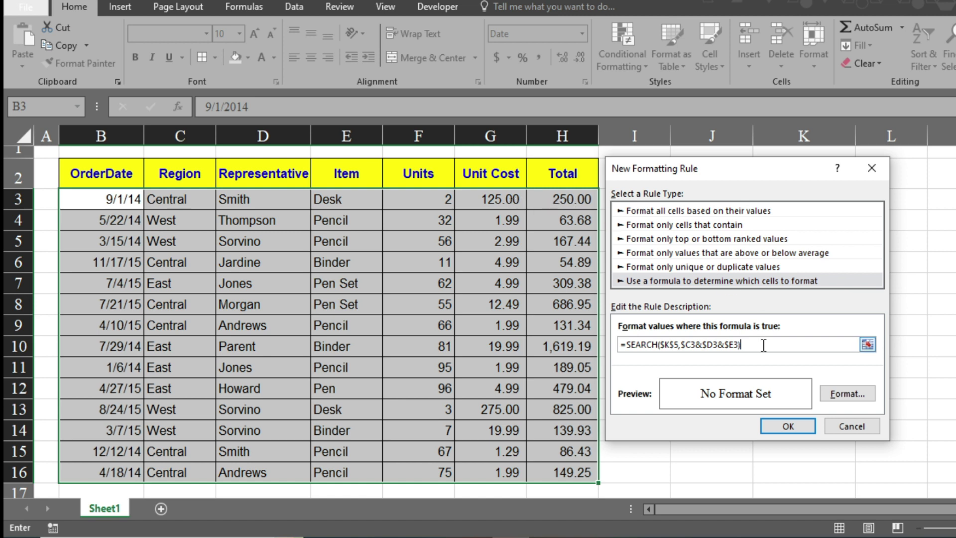
Step: Format matching rows with a light green fill and bold white text
left_click(847, 394)
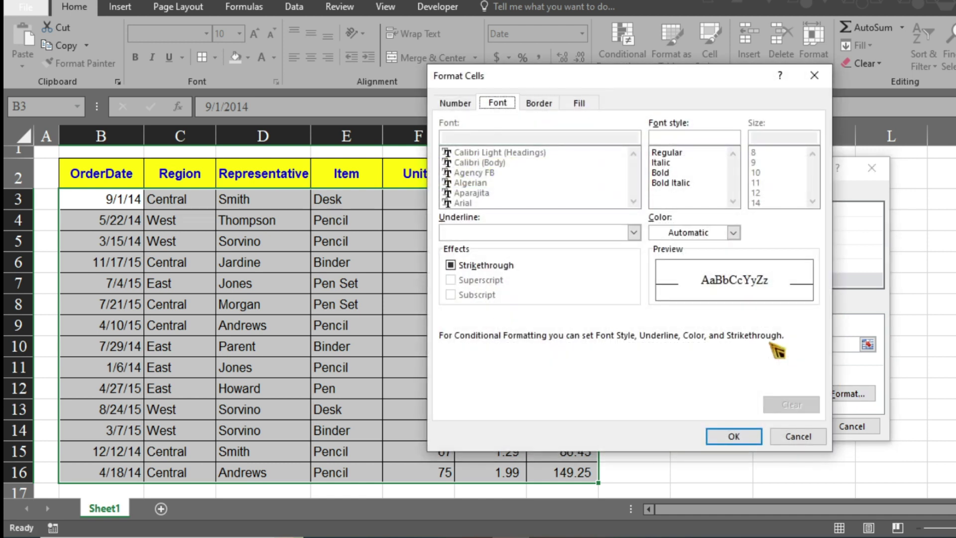
left_click(583, 103)
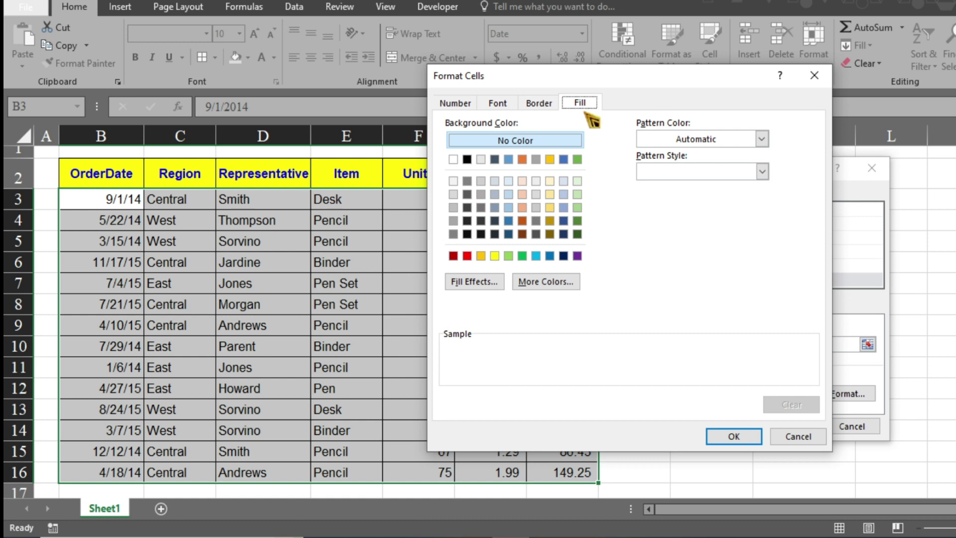
left_click(508, 255)
left_click(499, 103)
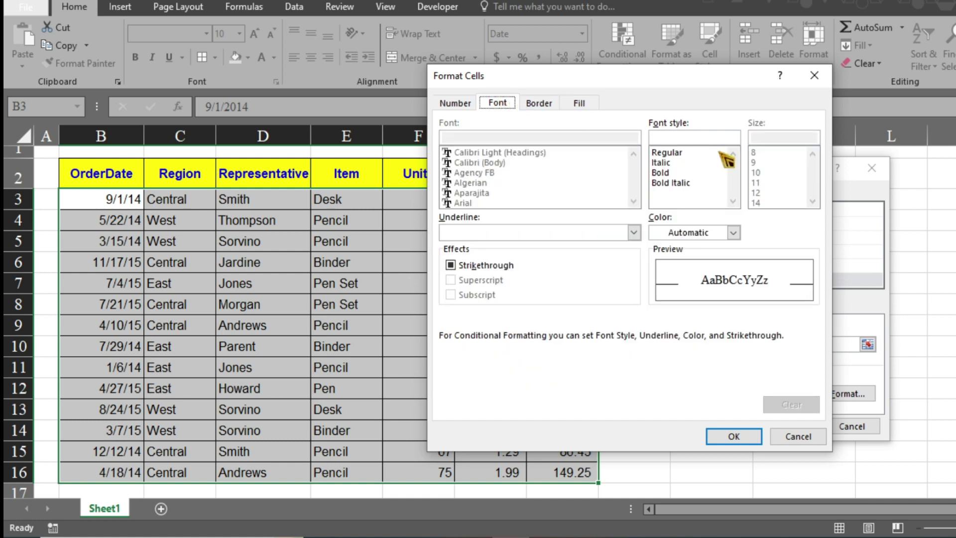
left_click(672, 174)
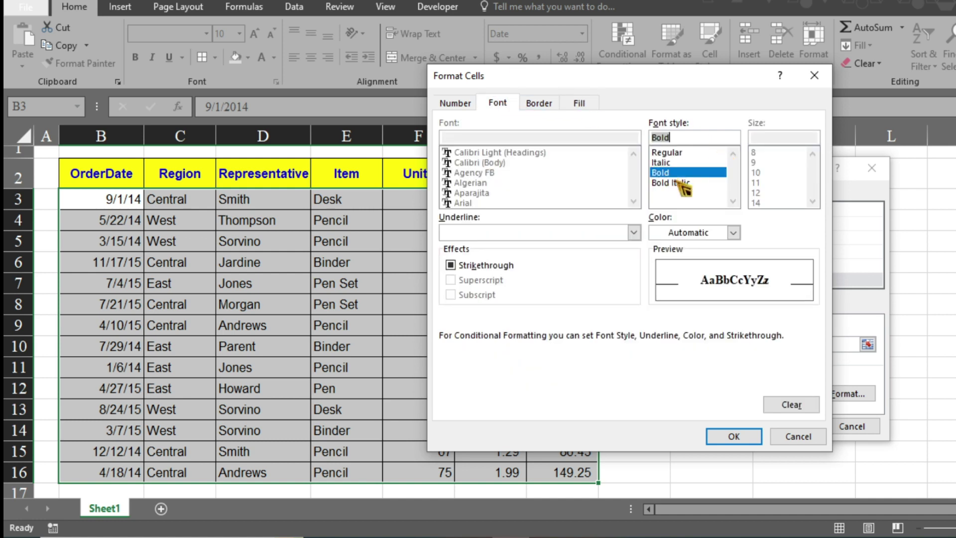
left_click(733, 233)
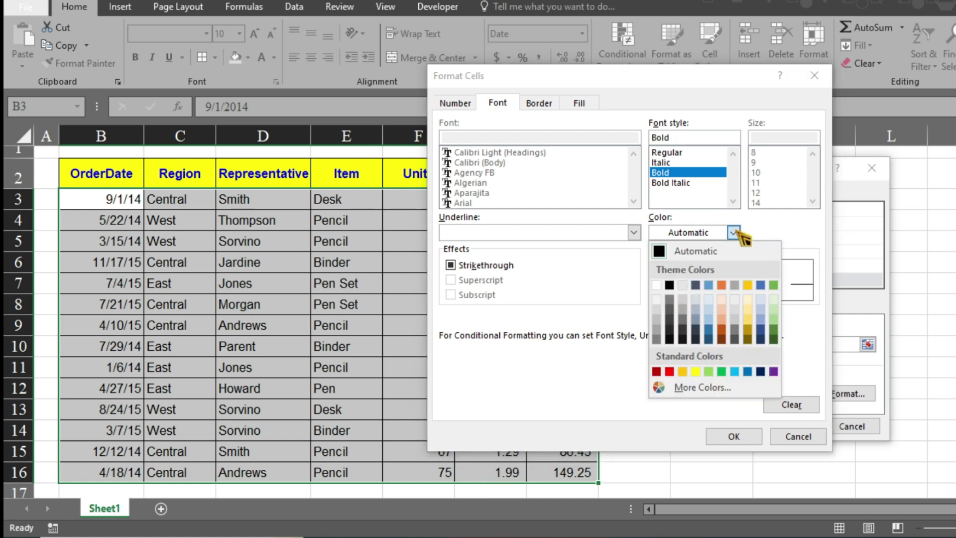
left_click(657, 285)
left_click(744, 440)
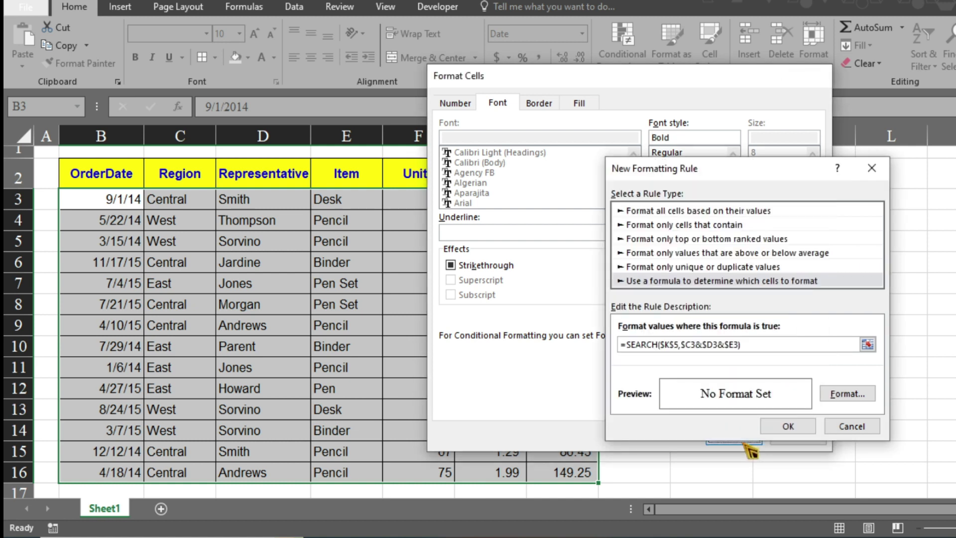
Step: Save the rule, then enter a representative's surname in K5 so only rows 3 and 15 stay green
left_click(800, 431)
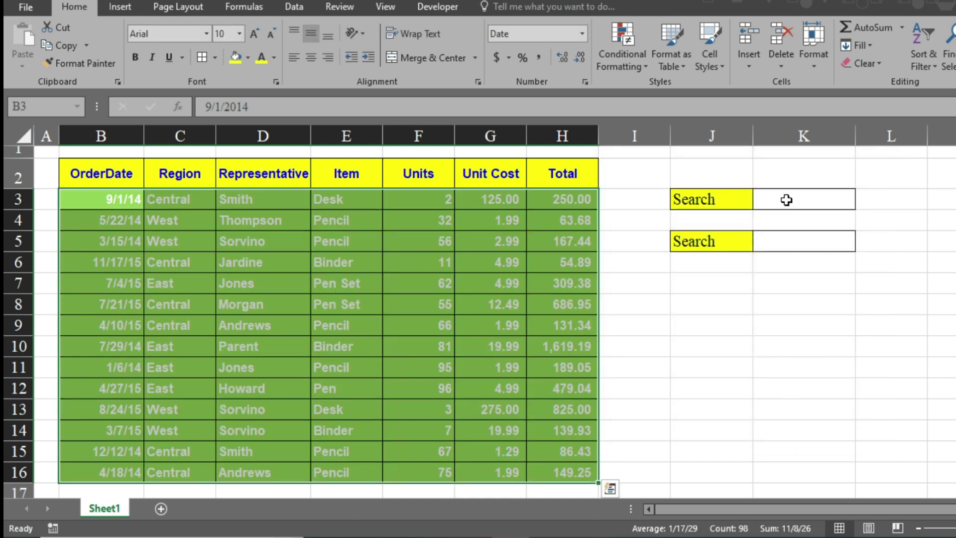
left_click(786, 200)
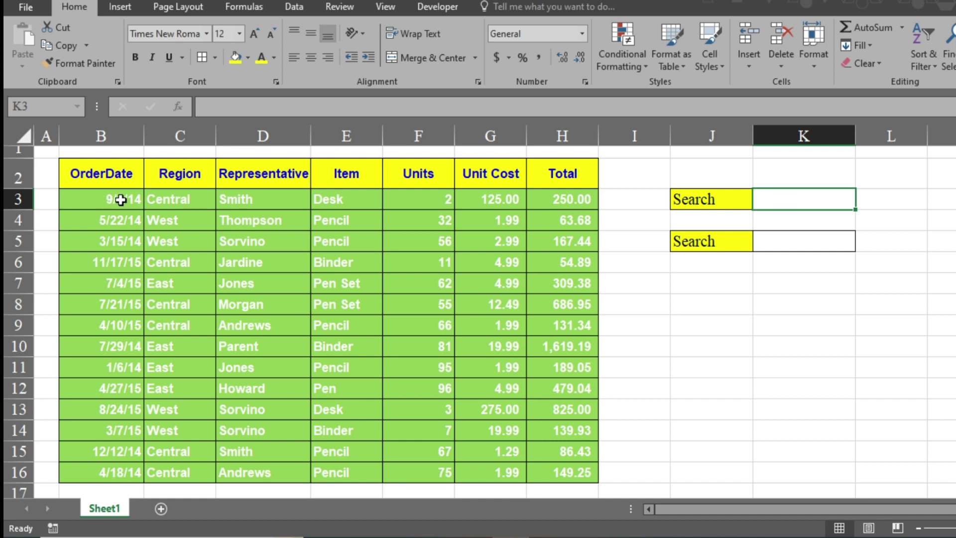
left_click(778, 248)
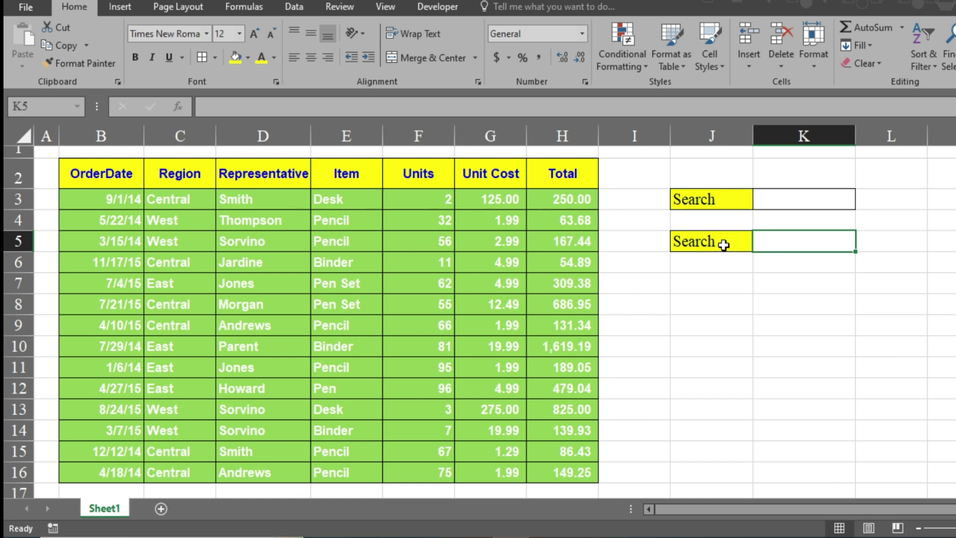
type("Smith")
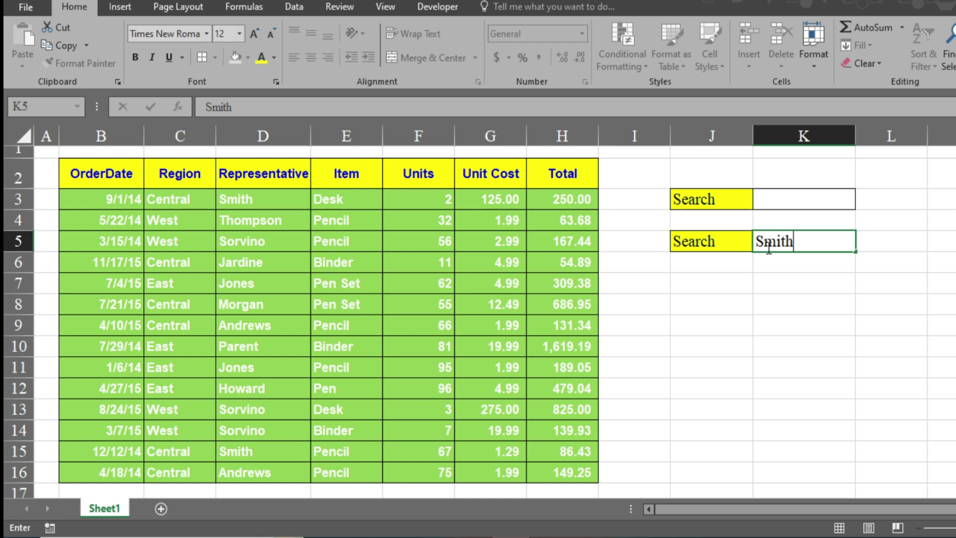
key("Return")
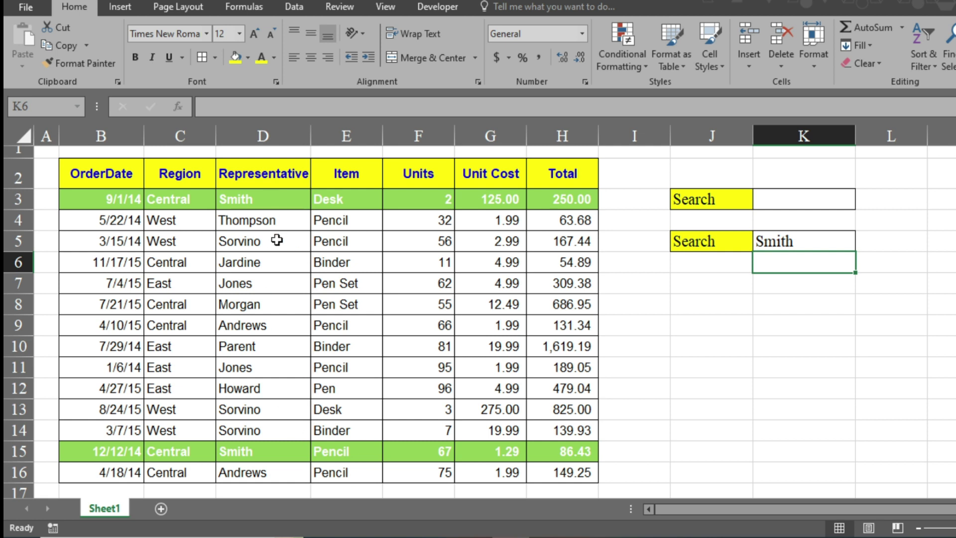
Step: Select B3:H16, open Manage Rules for This Worksheet, and pick the SEARCH rule
left_click(801, 243)
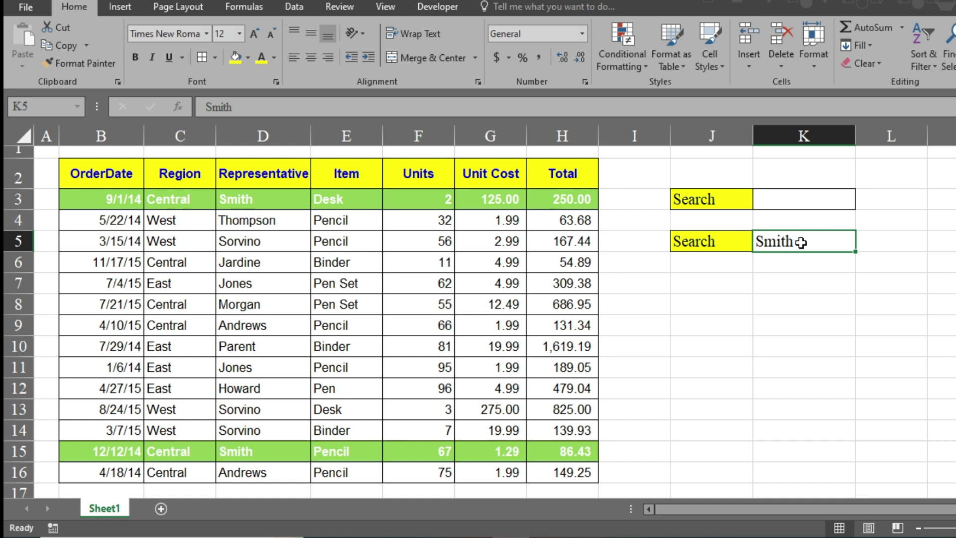
left_click_drag(88, 202, 588, 468)
left_click(648, 70)
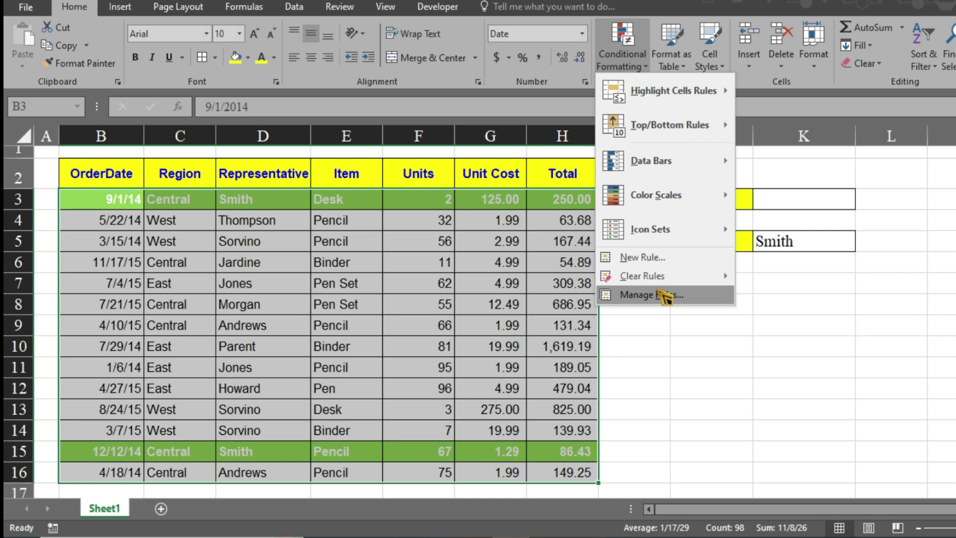
left_click(662, 296)
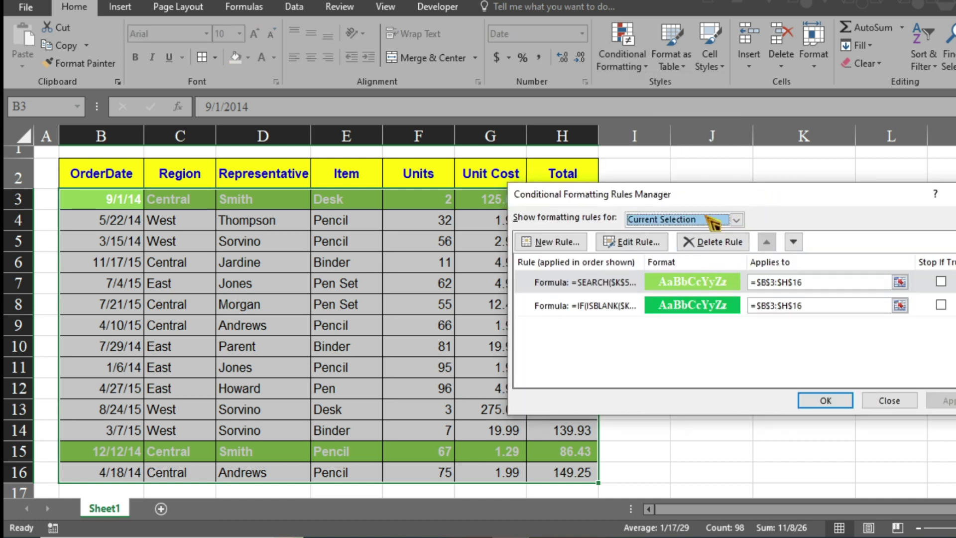
left_click(736, 219)
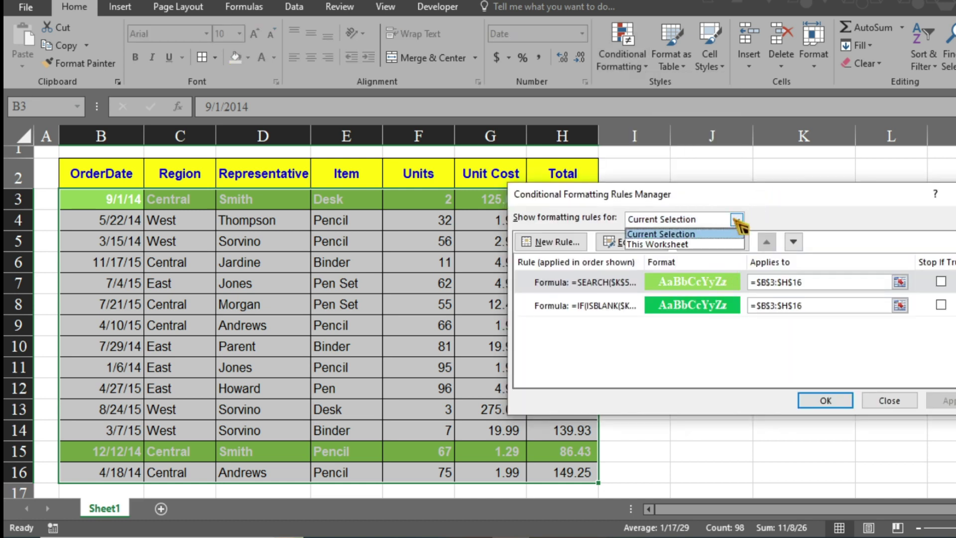
left_click(690, 245)
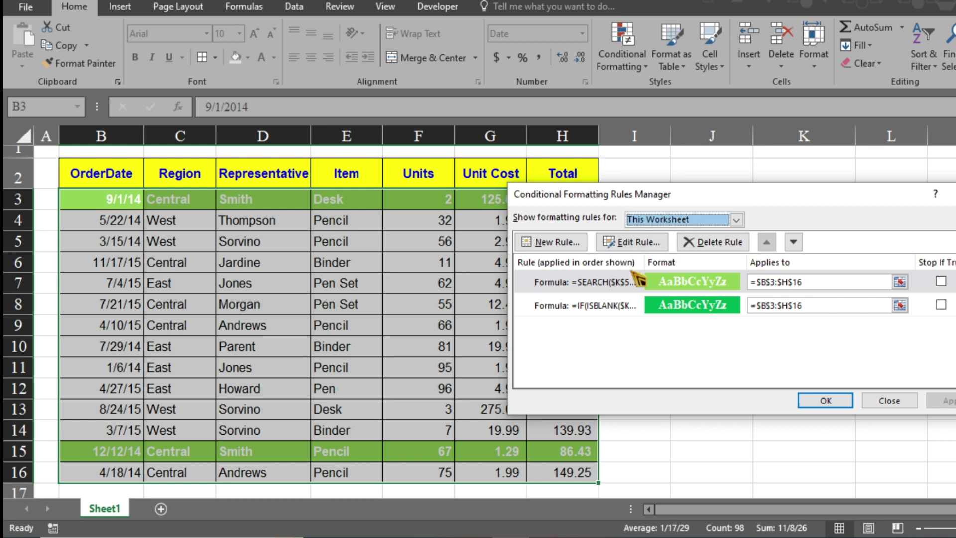
left_click(581, 285)
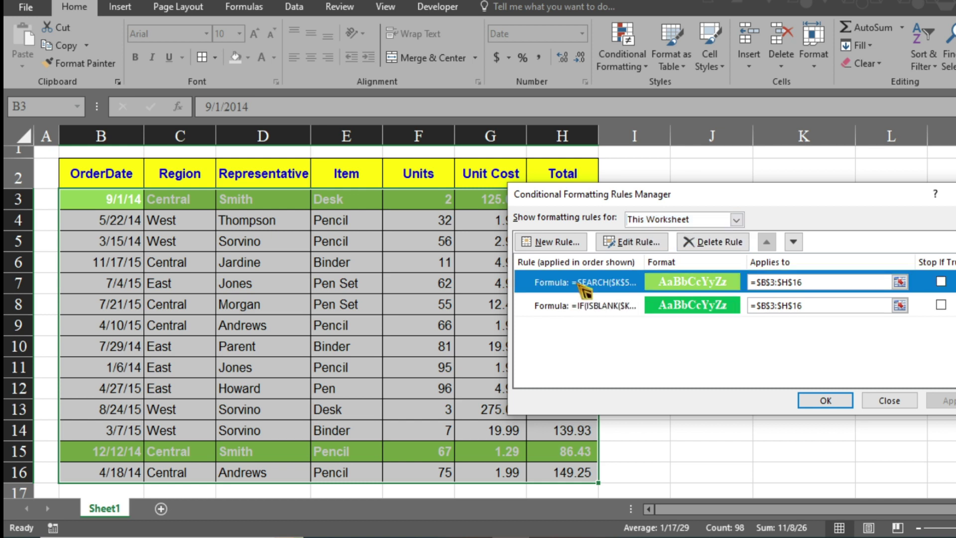
Step: Edit the rule, inserting IF(ISBLANK($K$5),0, before the SEARCH part of the formula
left_click(618, 246)
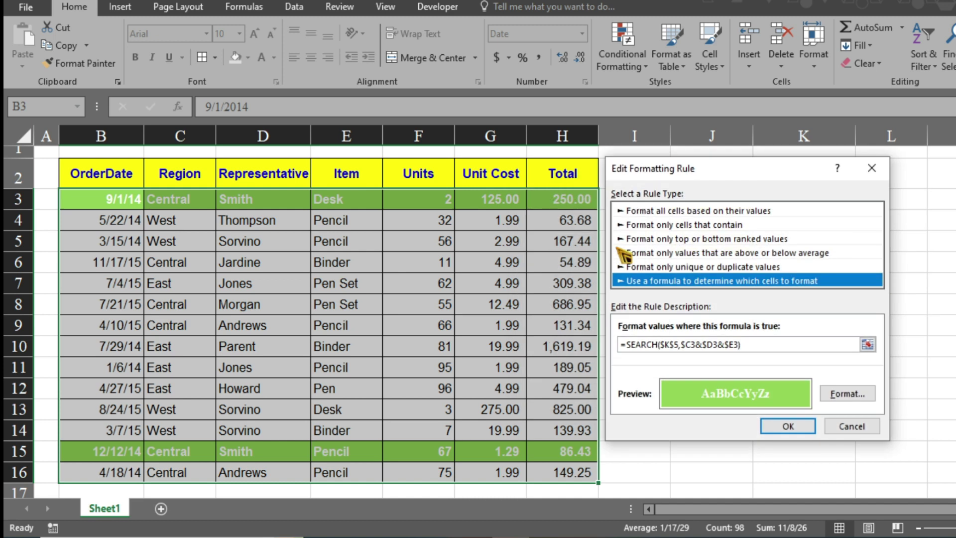
left_click(627, 343)
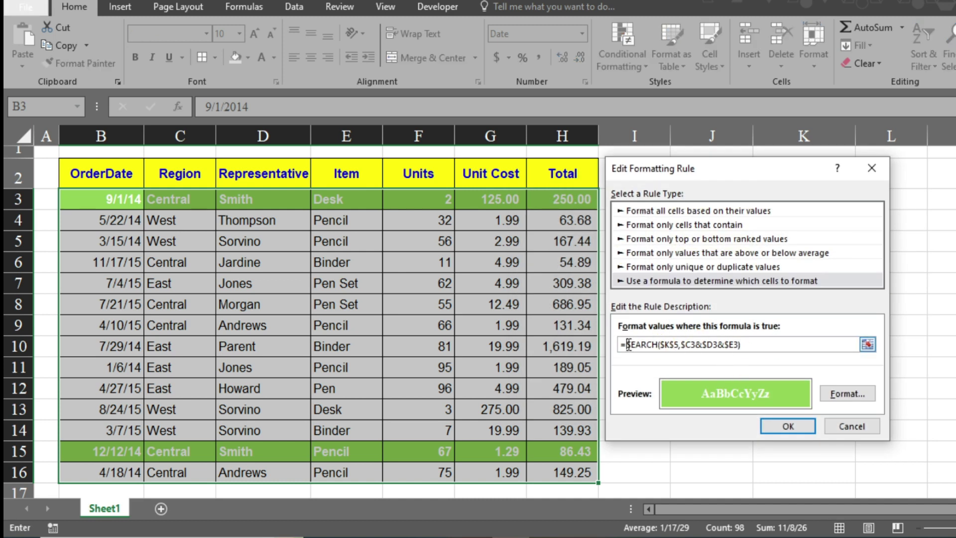
type("IS(")
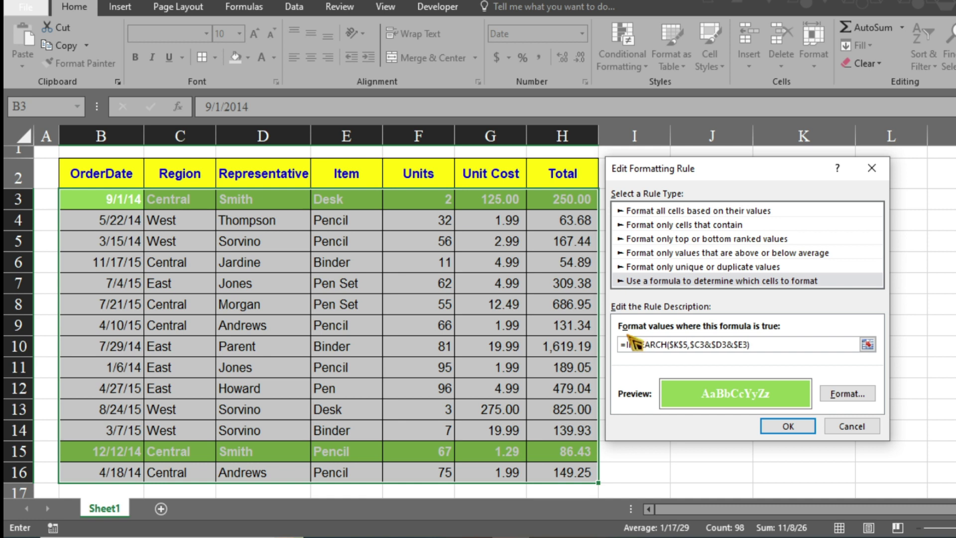
type("IS")
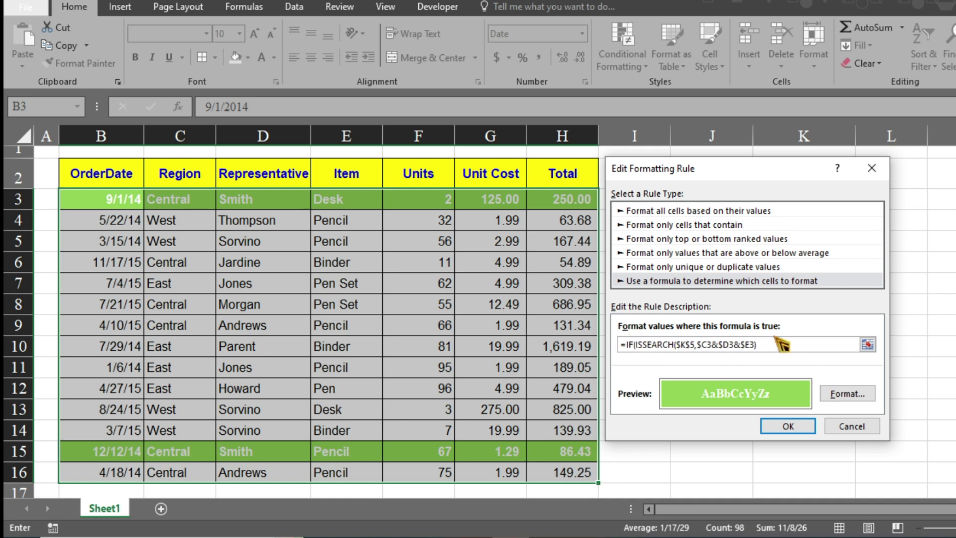
type("BLA")
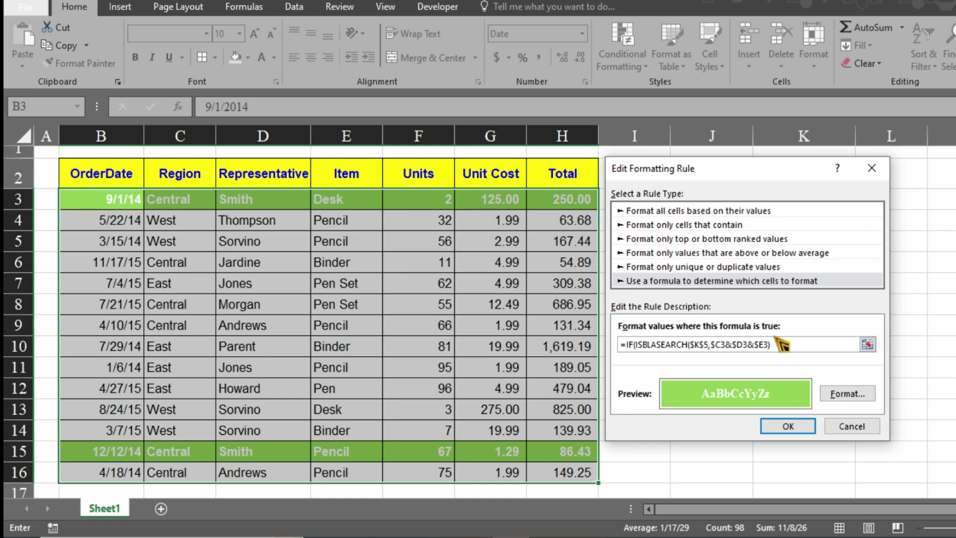
type("NK(")
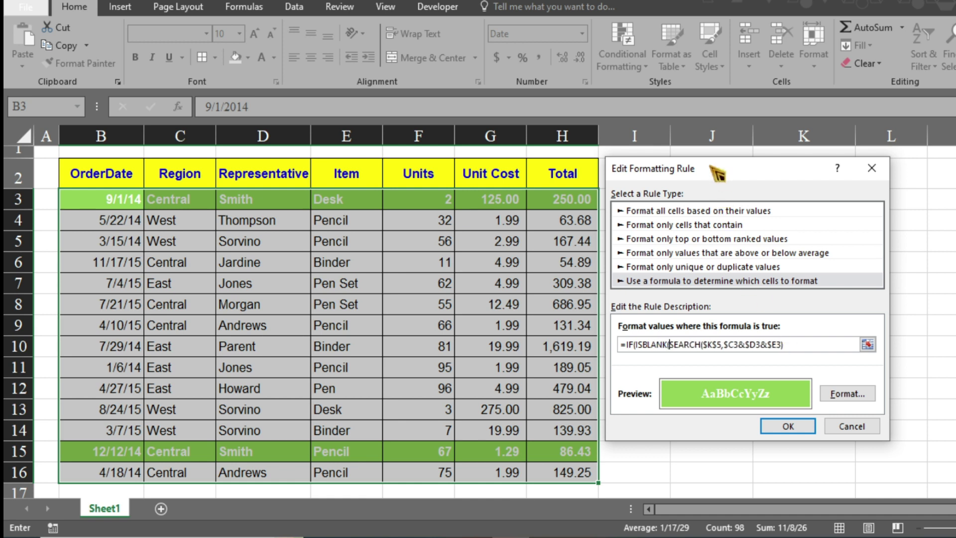
left_click_drag(717, 173, 436, 139)
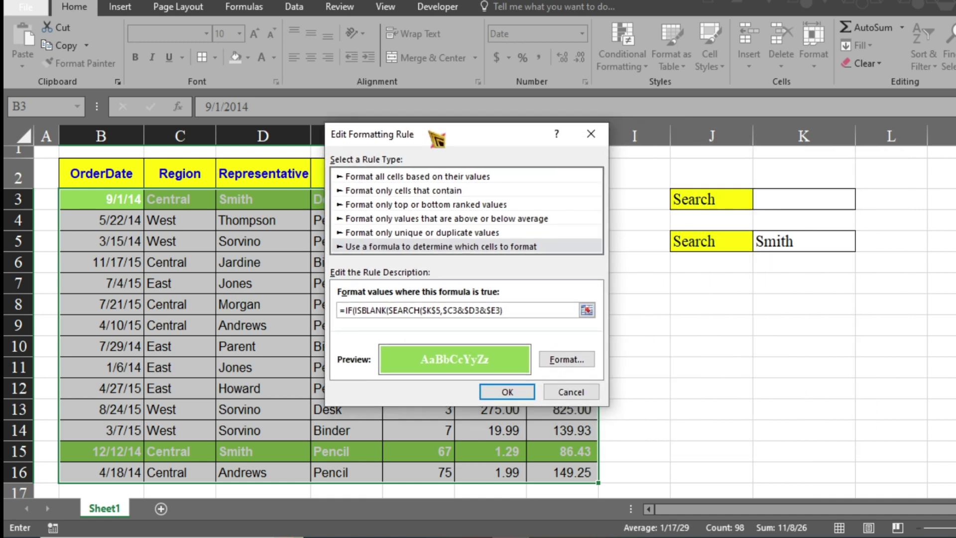
left_click(802, 248)
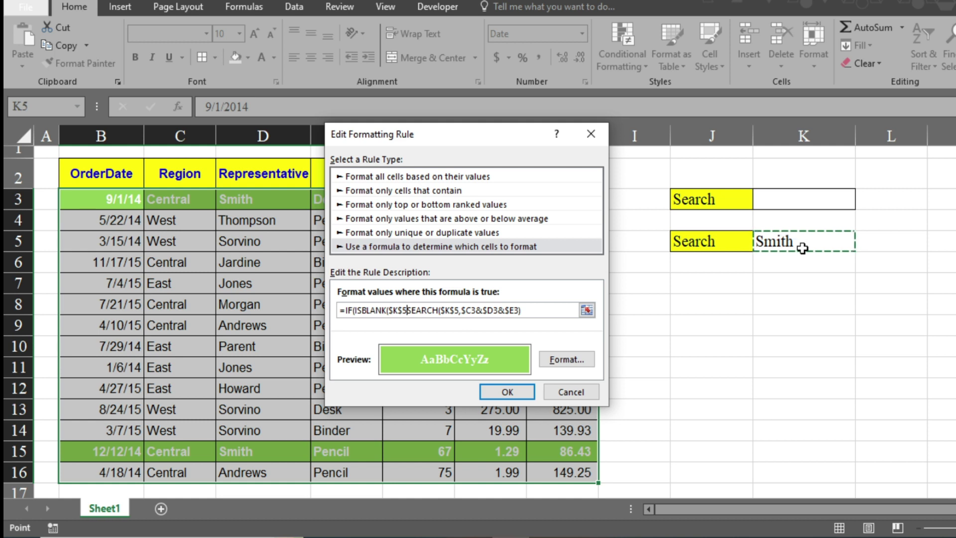
type(")")
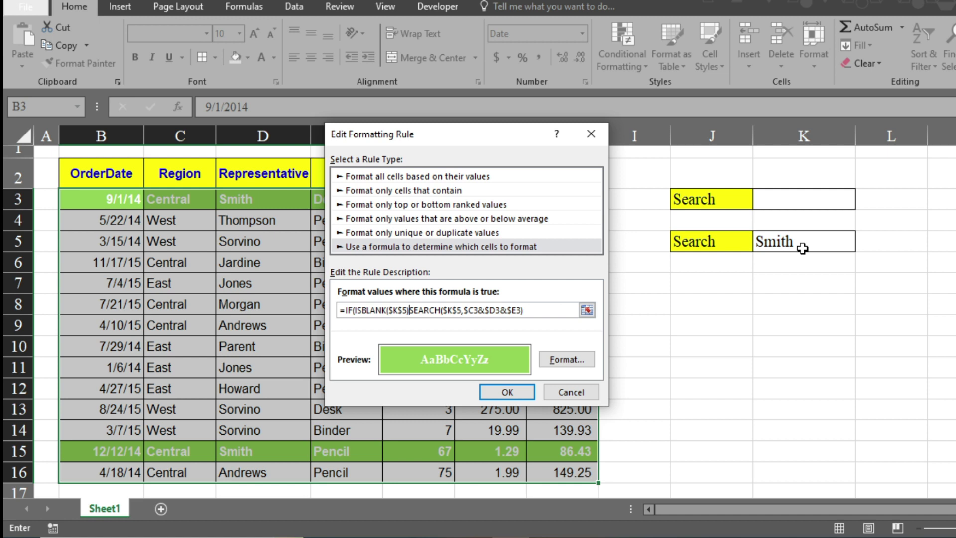
type(",")
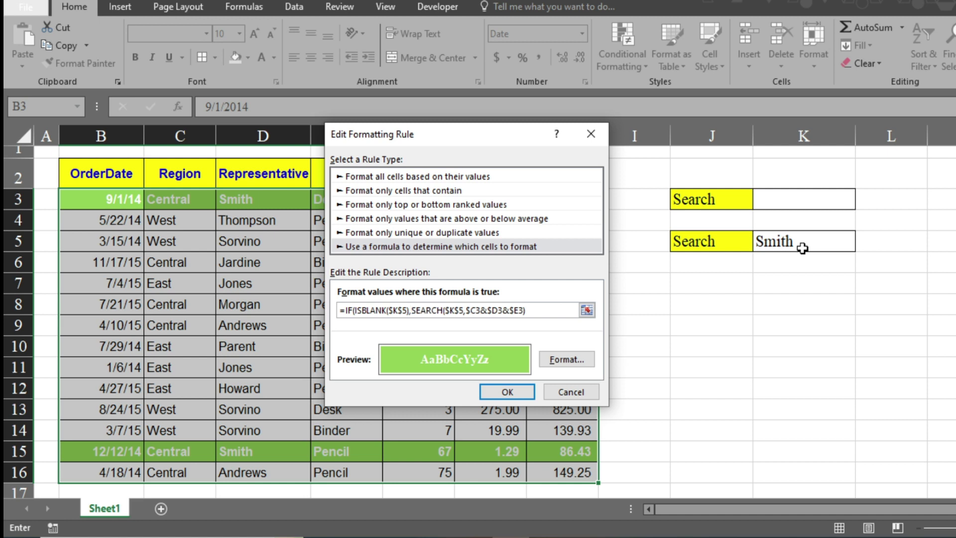
type("0")
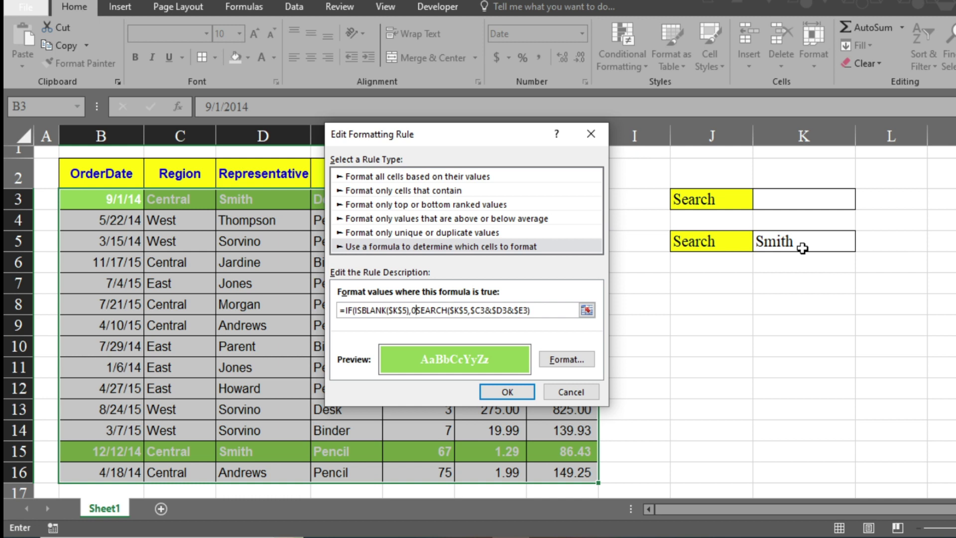
type(",")
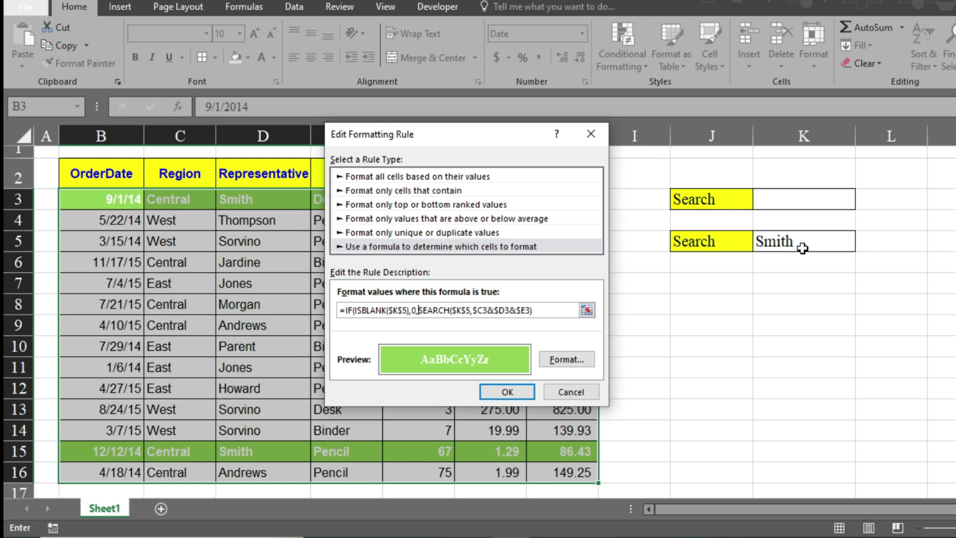
left_click(541, 310)
Step: Close the formula with ')' and save the edited rule with OK, Apply and OK
type(")")
left_click(517, 391)
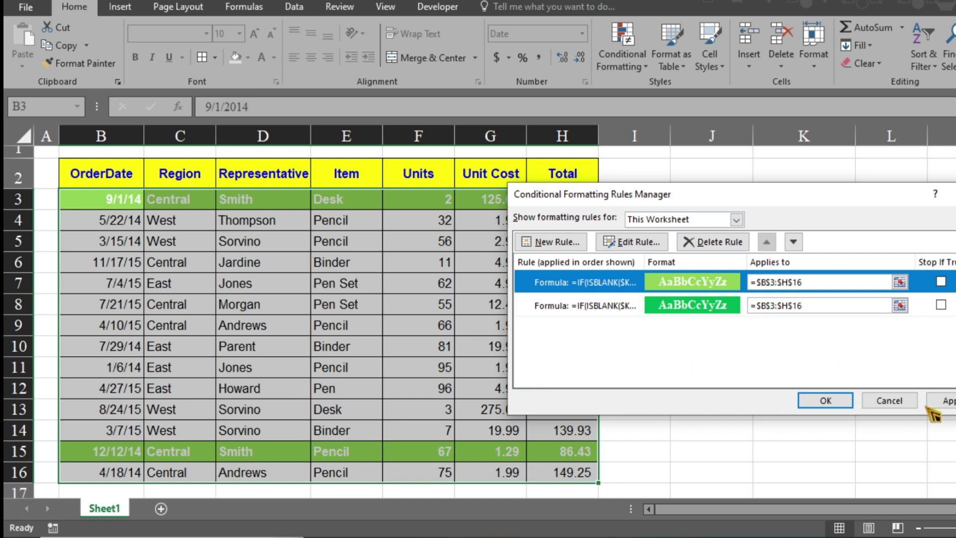
left_click(940, 402)
left_click(830, 404)
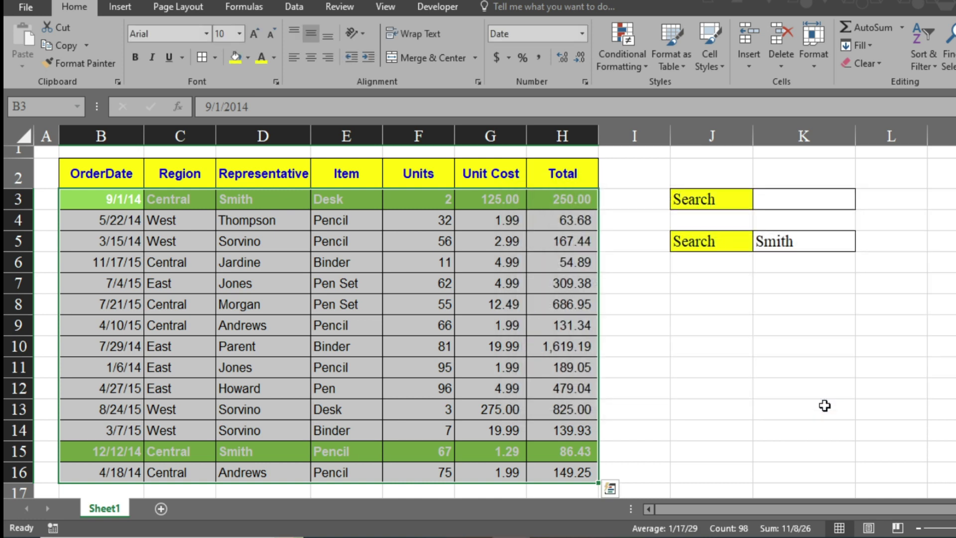
left_click(794, 355)
Step: Empty search cell K5 and confirm no rows are highlighted
left_click(776, 240)
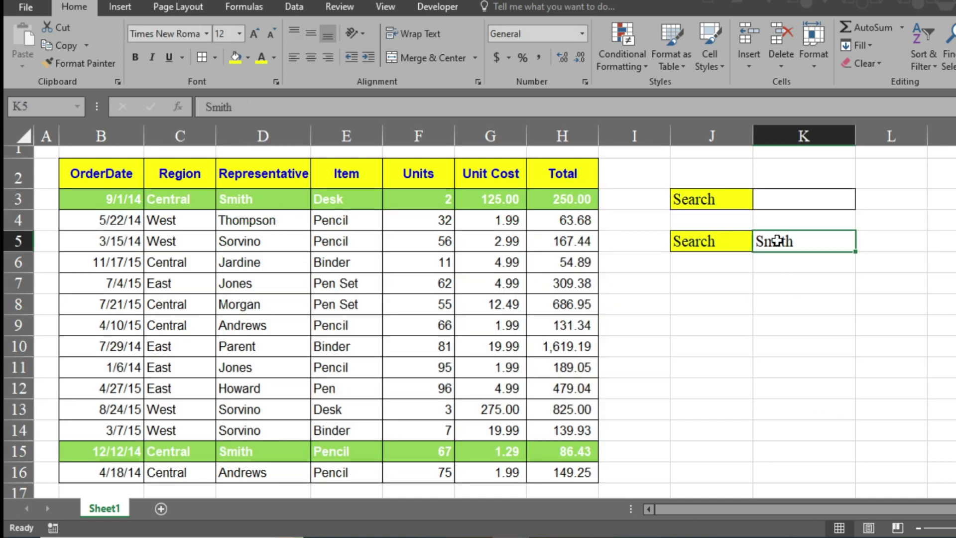
key("Delete")
left_click(731, 277)
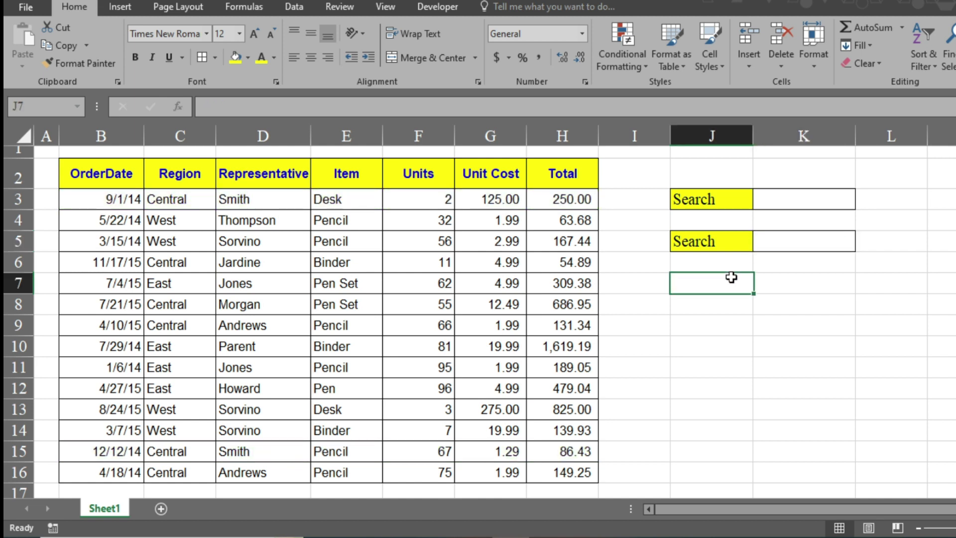
Step: Search K5 for 'West' so only the four West rows turn green
left_click(775, 243)
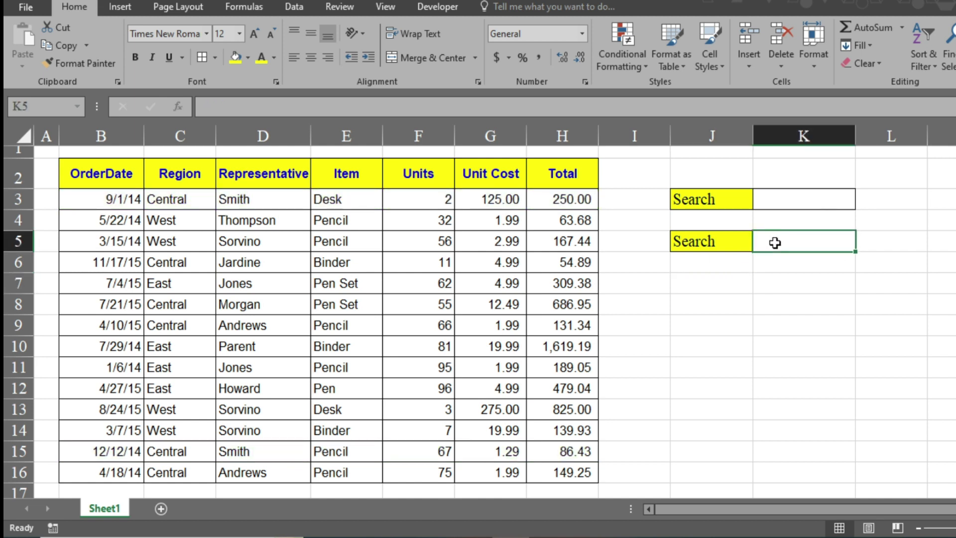
type("West")
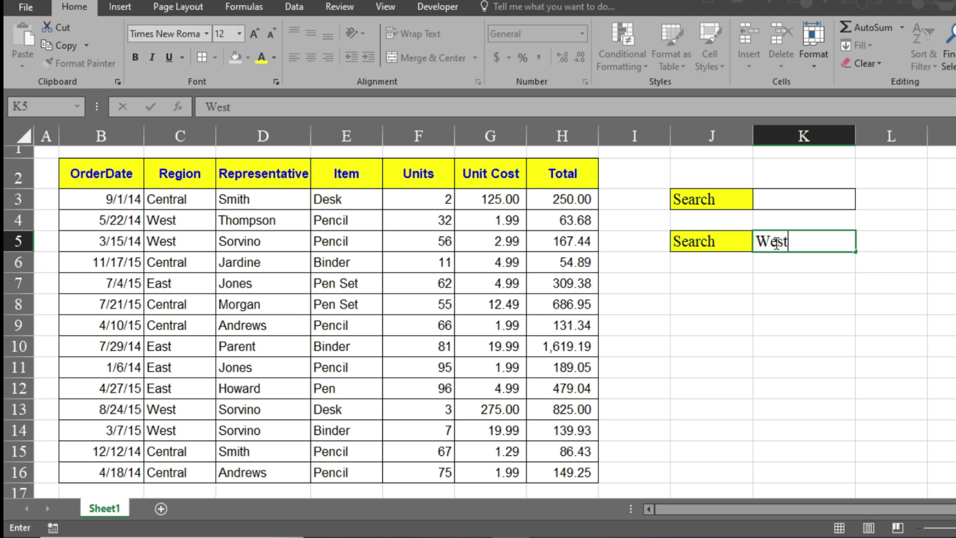
key("Return")
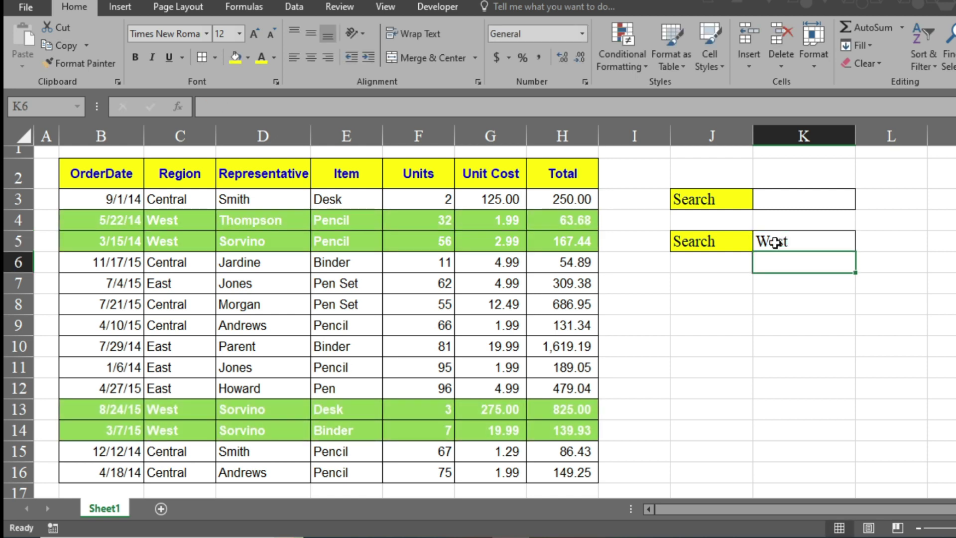